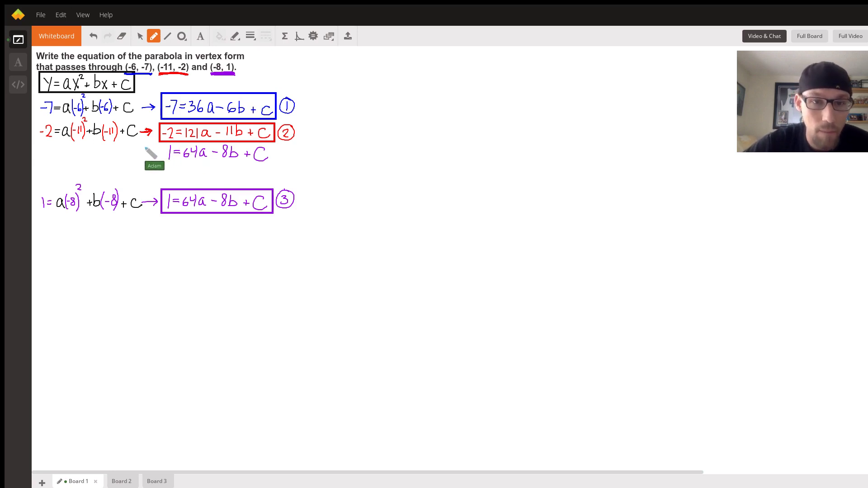
Subtract equation 3 from equation 2 in light blue, writing -3 = 57a - 3b and circling it
drag(144, 146, 152, 146)
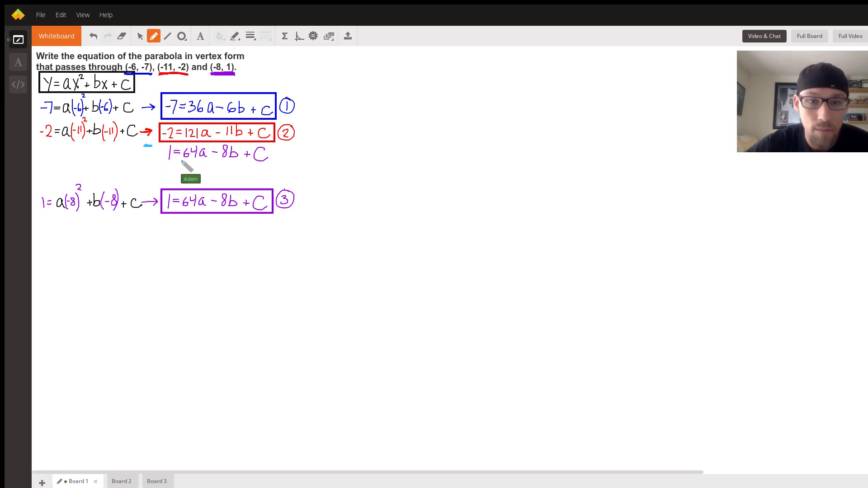
drag(158, 160, 288, 160)
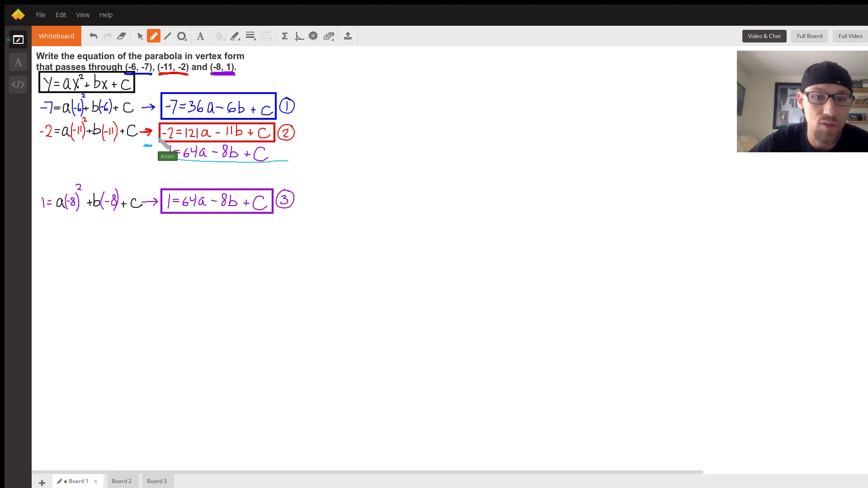
drag(157, 170, 183, 172)
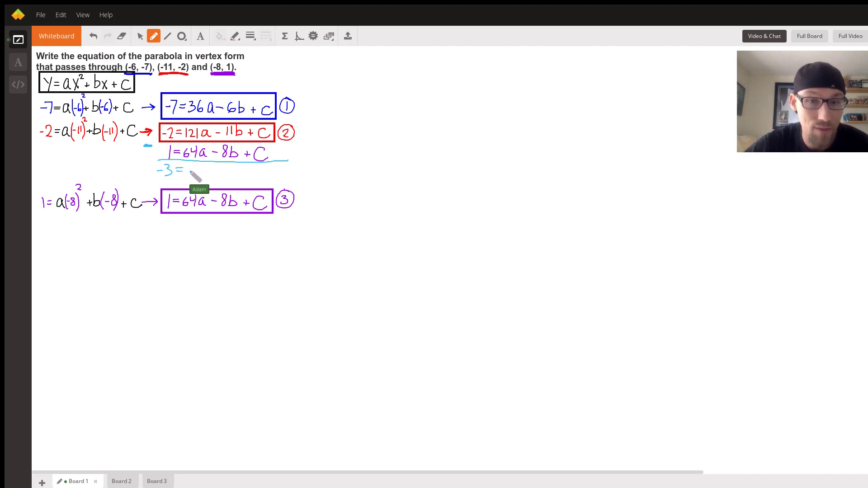
mouse_move(188, 168)
mouse_down()
mouse_move(186, 175)
mouse_move(192, 168)
mouse_move(210, 176)
mouse_up()
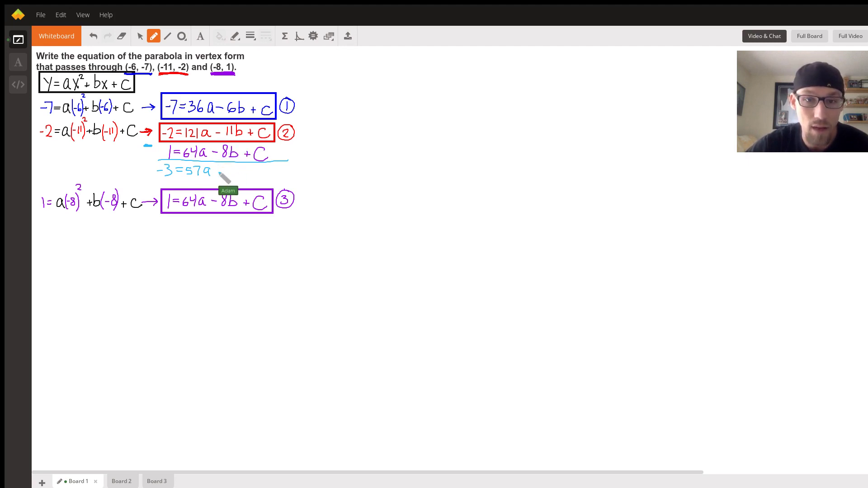
drag(215, 171, 232, 173)
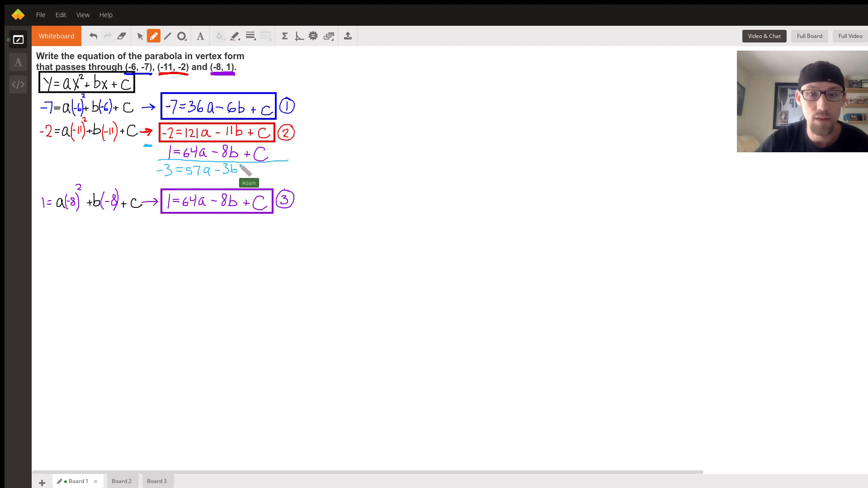
drag(239, 163, 241, 168)
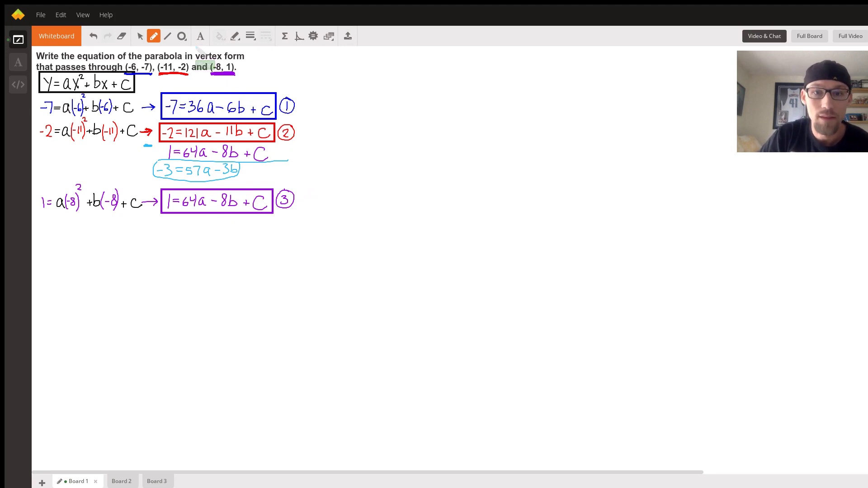
Copy equation 1 (-7 = ... + C) below equation 3 and mark it for subtraction
drag(160, 224, 181, 221)
drag(176, 224, 247, 227)
drag(244, 223, 273, 228)
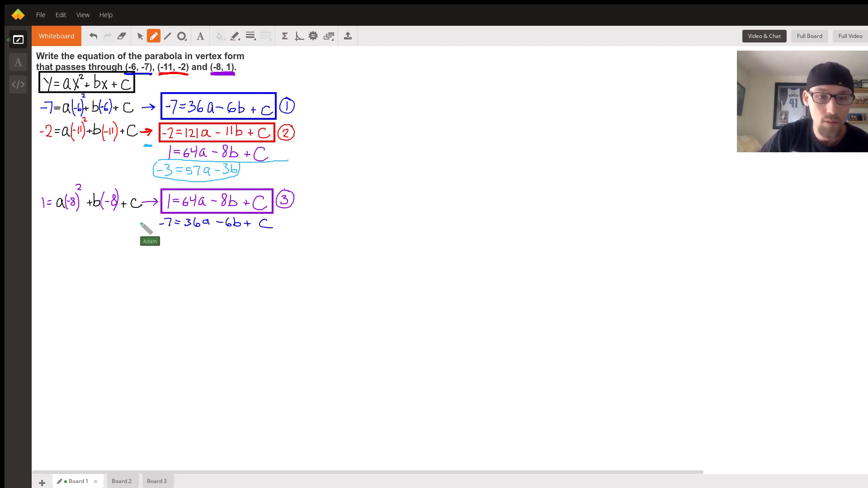
mouse_move(145, 217)
mouse_down()
mouse_move(153, 236)
mouse_move(297, 241)
mouse_up()
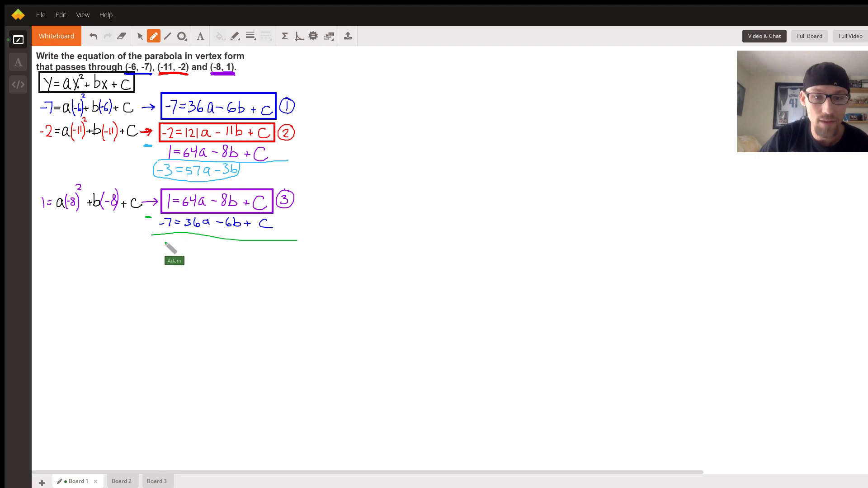
Write the difference 8 = 28a - 2b and draw a box around it
drag(165, 243, 183, 249)
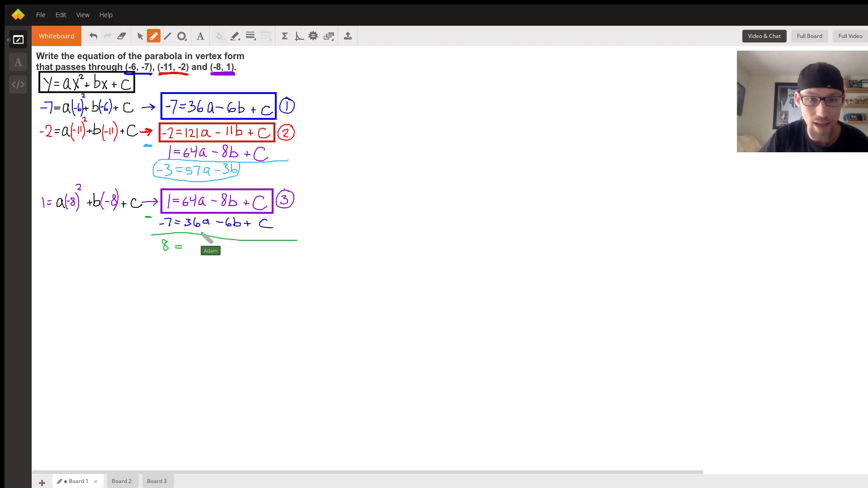
drag(202, 242, 212, 249)
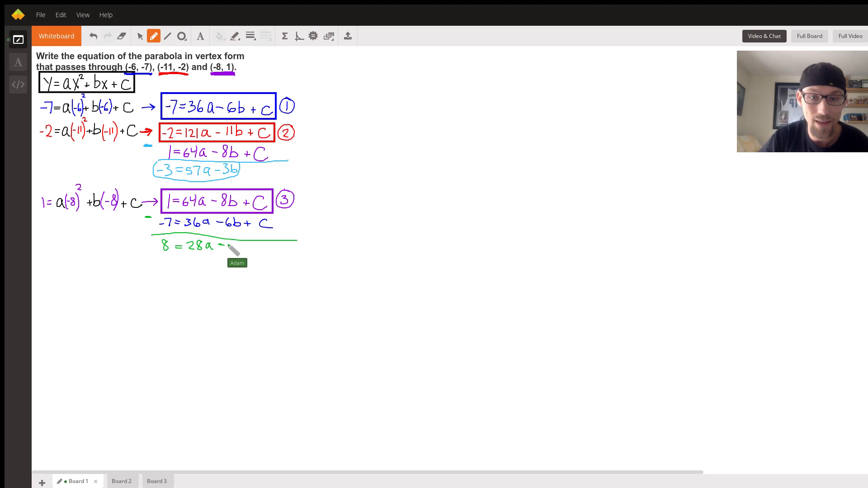
drag(228, 244, 235, 249)
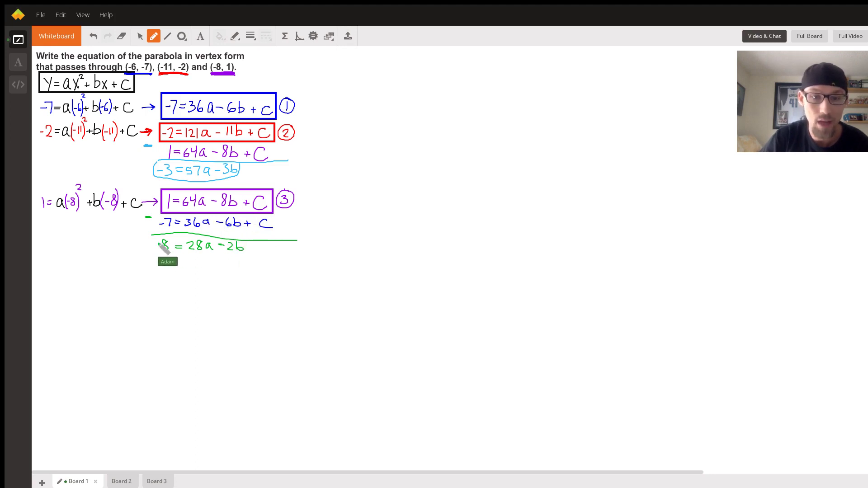
mouse_move(156, 238)
mouse_down()
mouse_move(168, 256)
mouse_move(236, 260)
mouse_move(250, 247)
mouse_up()
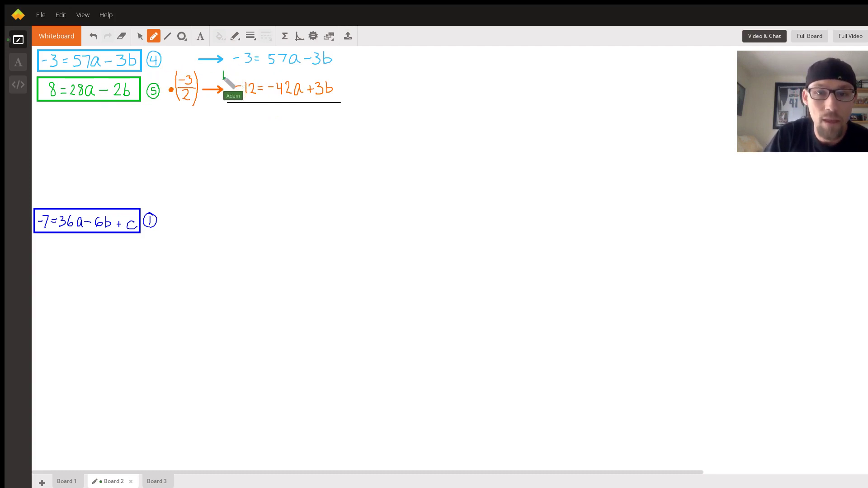
Add equation 4 and the scaled equation 5 in green to get -15 = 15a
drag(217, 75, 228, 76)
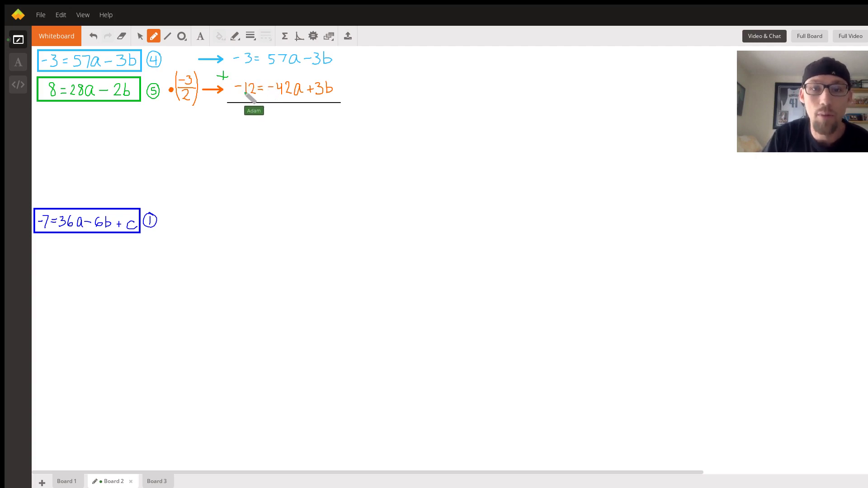
drag(241, 113, 263, 113)
drag(258, 117, 264, 116)
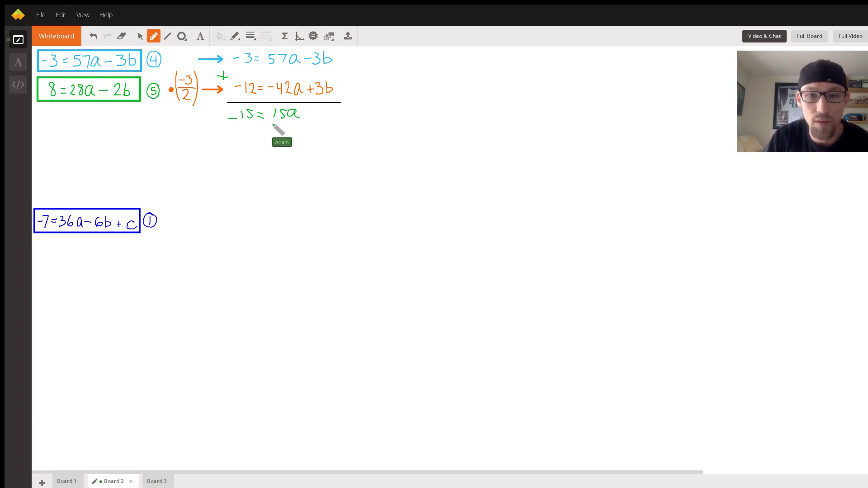
Divide both sides by 15 and write the circled result a = -1
drag(277, 131, 281, 134)
mouse_move(231, 126)
mouse_down()
mouse_move(251, 128)
mouse_move(238, 136)
mouse_move(249, 140)
mouse_up()
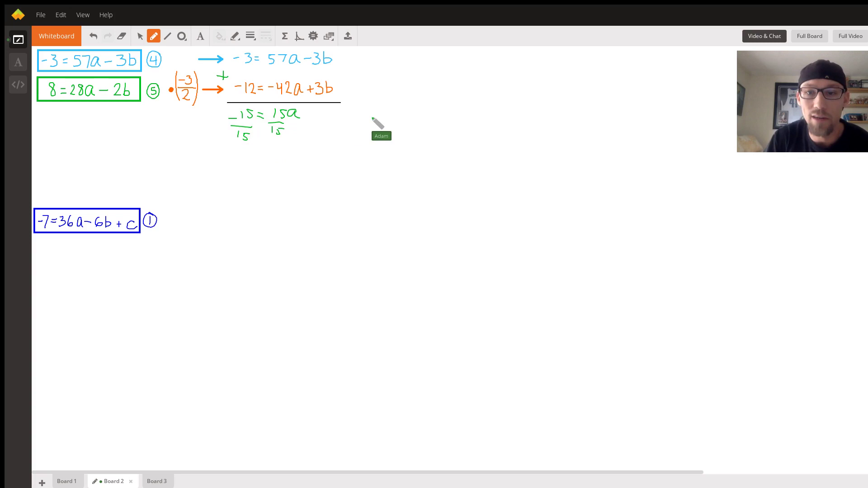
mouse_move(381, 92)
mouse_down()
mouse_move(382, 102)
mouse_move(394, 94)
mouse_up()
mouse_move(387, 99)
mouse_down()
mouse_move(413, 101)
mouse_move(412, 84)
mouse_up()
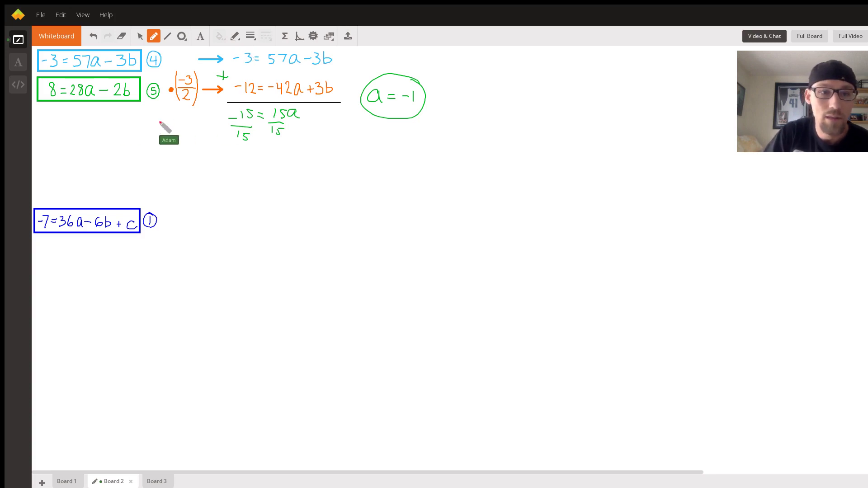
Substitute a = -1 into equation 5 in red and add 28 to get 36 = -2b
drag(52, 114, 128, 122)
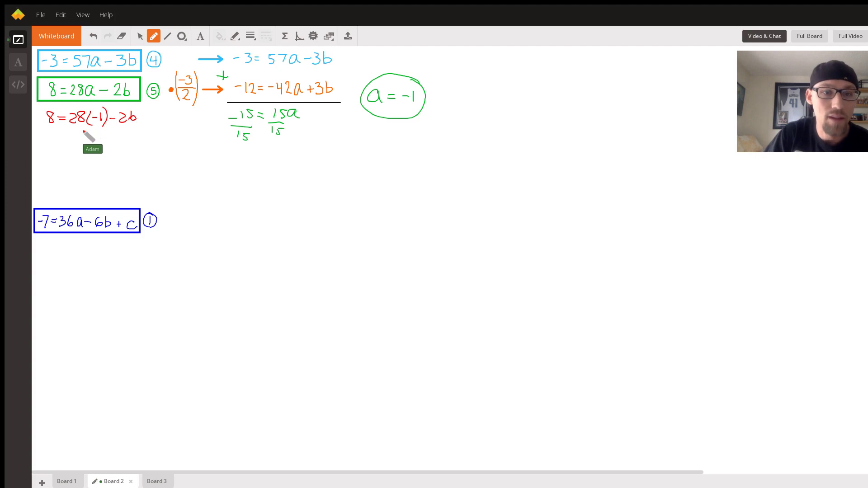
mouse_move(73, 135)
mouse_down()
mouse_move(85, 141)
mouse_move(92, 132)
mouse_move(52, 142)
mouse_move(119, 153)
mouse_up()
drag(71, 108, 89, 133)
drag(44, 159, 73, 160)
mouse_move(67, 163)
mouse_down()
mouse_move(102, 166)
mouse_move(90, 178)
mouse_move(103, 182)
mouse_up()
Divide both sides by -2 and write the circled result b = -18
mouse_move(41, 174)
mouse_down()
mouse_move(58, 173)
mouse_move(48, 180)
mouse_up()
drag(50, 177, 61, 183)
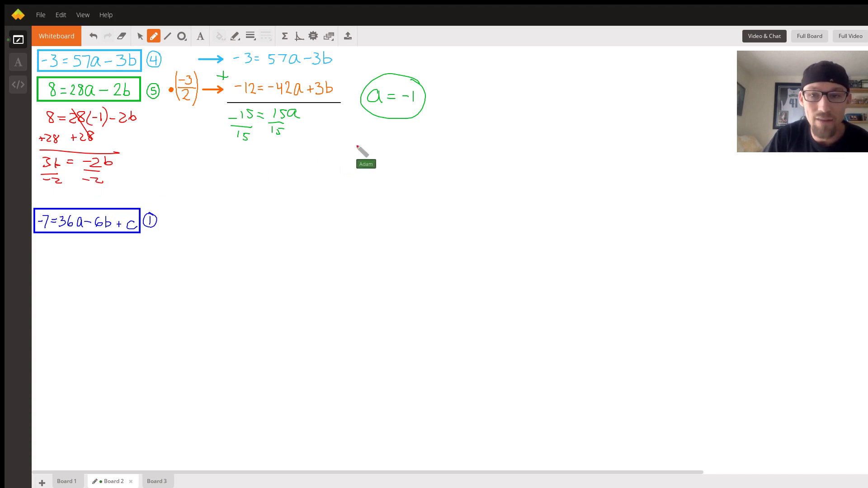
mouse_move(373, 140)
mouse_down()
mouse_move(377, 152)
mouse_move(387, 150)
mouse_up()
mouse_move(381, 154)
mouse_down()
mouse_move(402, 145)
mouse_move(408, 155)
mouse_move(414, 145)
mouse_move(357, 152)
mouse_move(423, 160)
mouse_move(414, 132)
mouse_up()
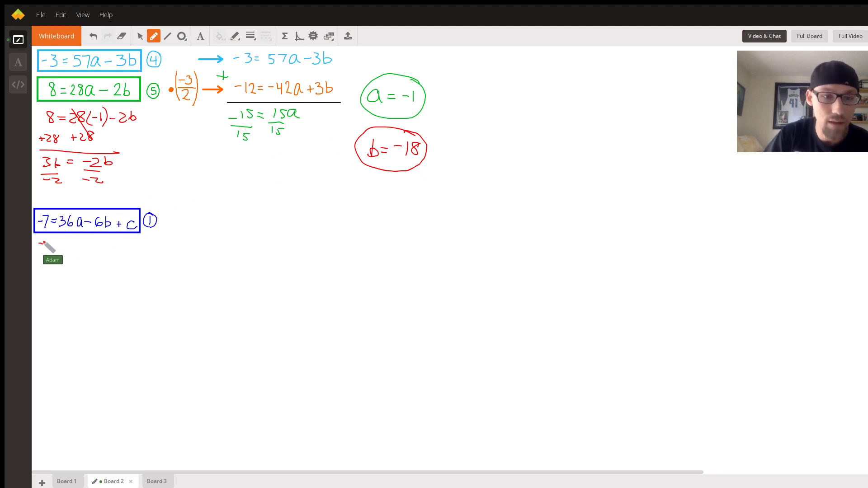
Substitute a = -1 and b = -18 into equation 1 in red
mouse_move(45, 240)
mouse_down()
mouse_move(49, 248)
mouse_move(60, 241)
mouse_up()
drag(55, 245, 75, 246)
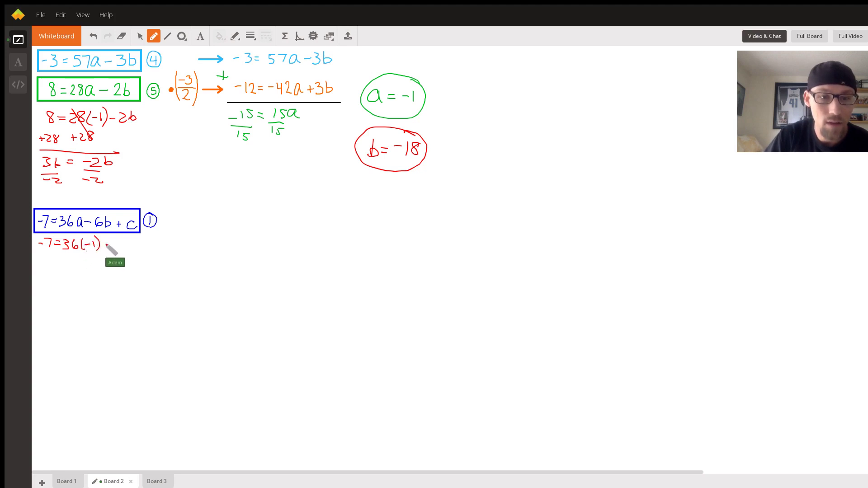
drag(103, 244, 108, 245)
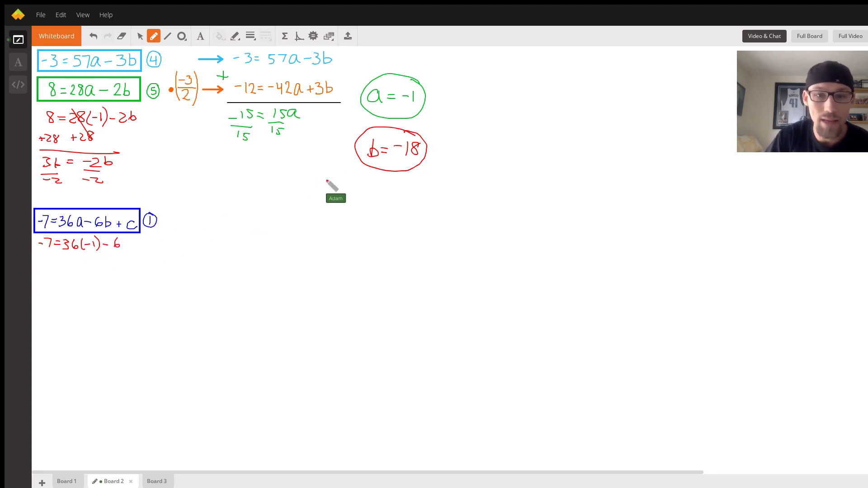
drag(129, 240, 164, 245)
mouse_move(159, 241)
mouse_down()
mouse_move(159, 249)
mouse_move(176, 250)
mouse_up()
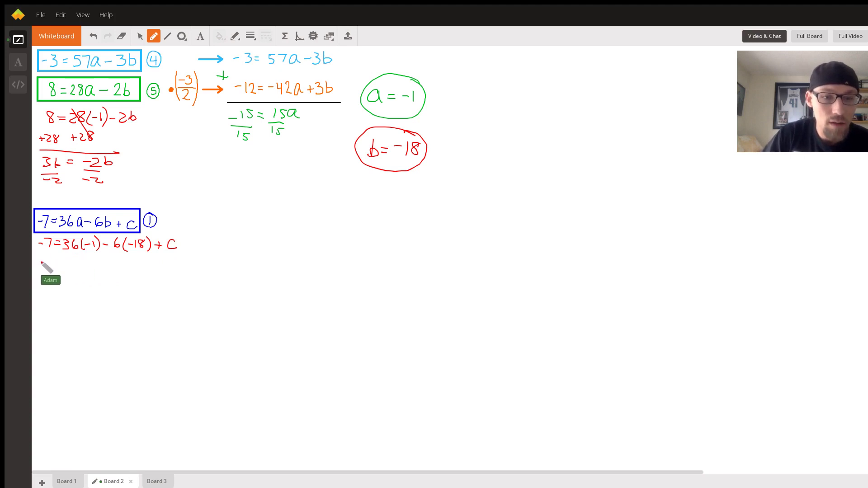
Rewrite the simplified equation as -7 = -36 + 108 + c
drag(181, 165, 206, 162)
mouse_move(200, 167)
mouse_down()
mouse_move(272, 161)
mouse_move(300, 170)
mouse_up()
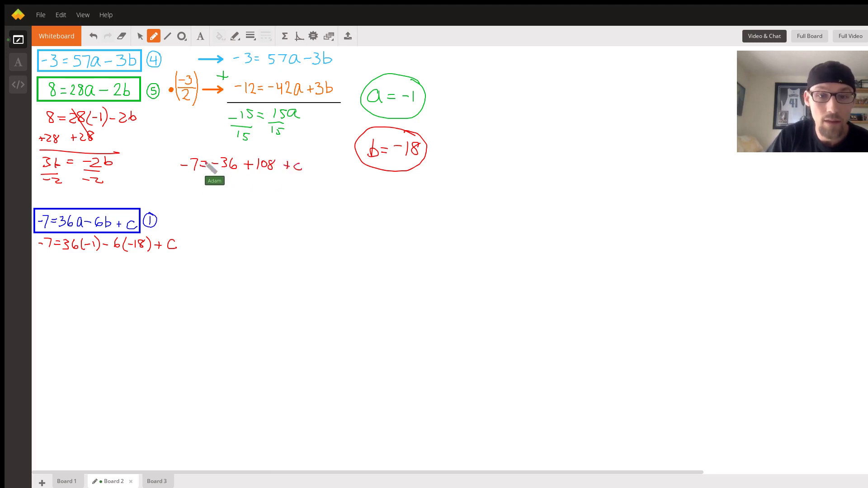
drag(203, 152, 203, 224)
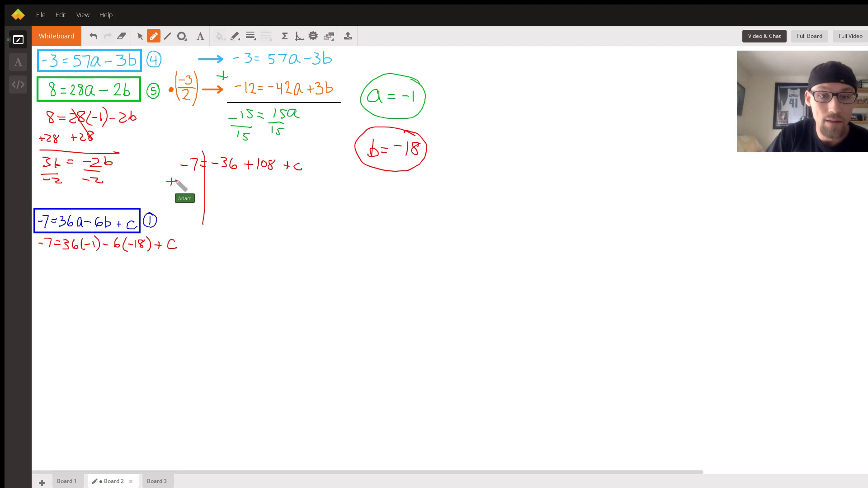
Add 36 and subtract 108 on both sides to reach -79 = c, then start stating c
drag(190, 177, 213, 185)
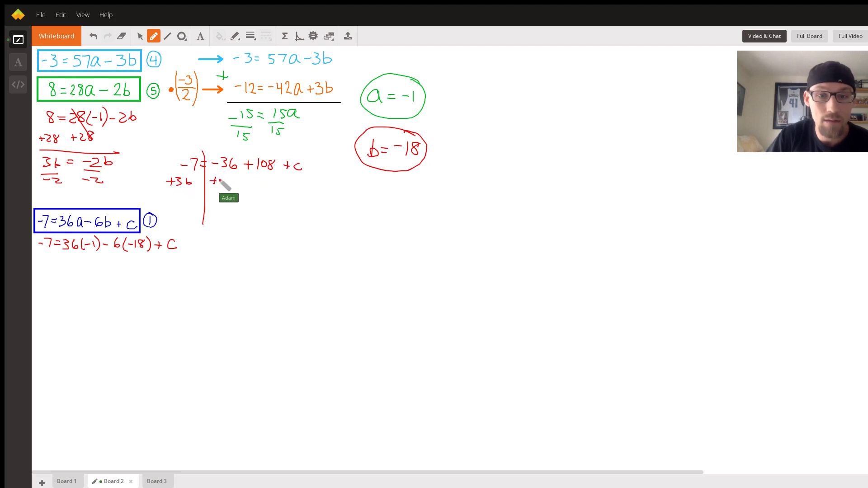
drag(164, 197, 196, 195)
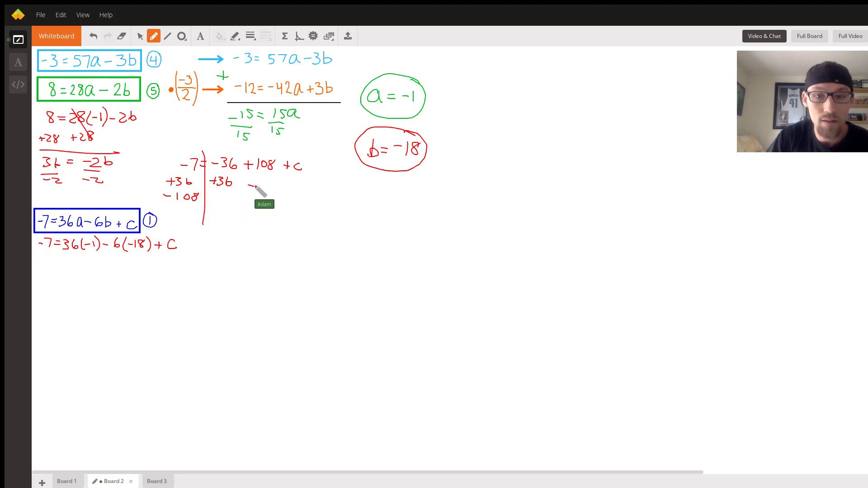
drag(257, 181, 256, 190)
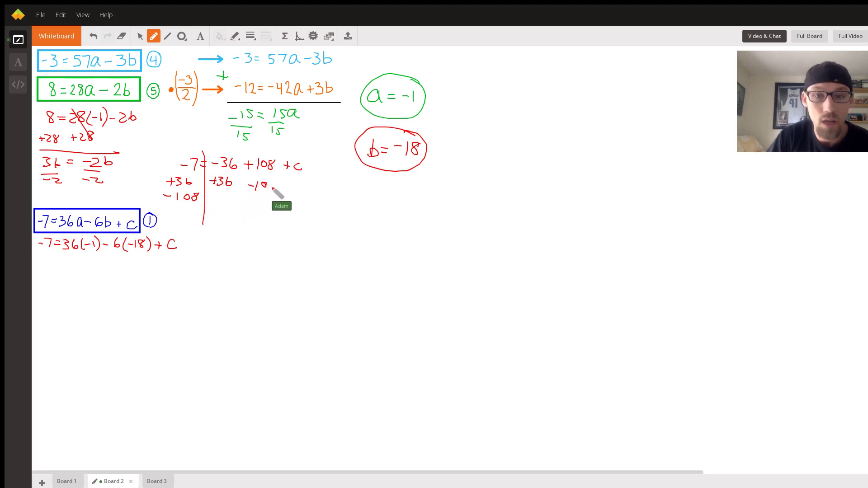
drag(167, 204, 289, 220)
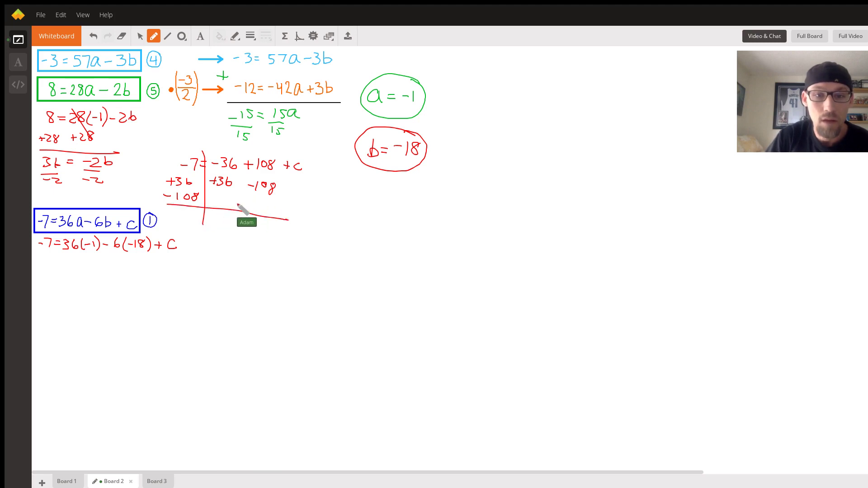
drag(223, 220, 208, 222)
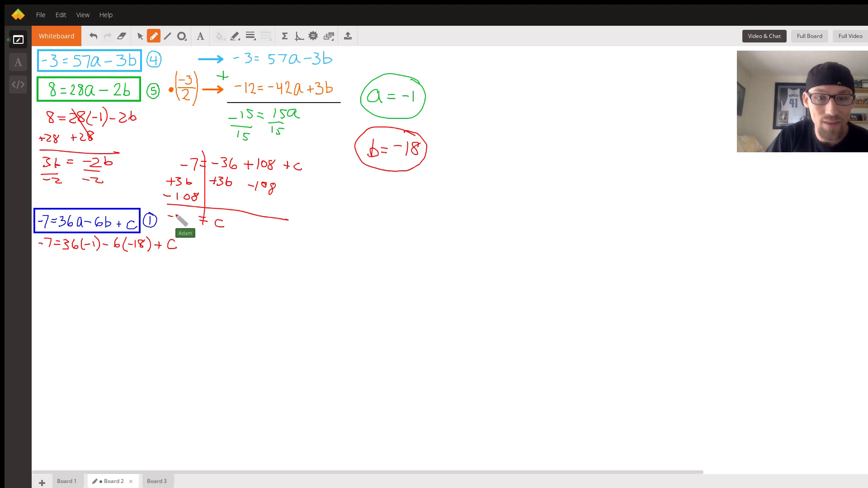
drag(176, 213, 190, 223)
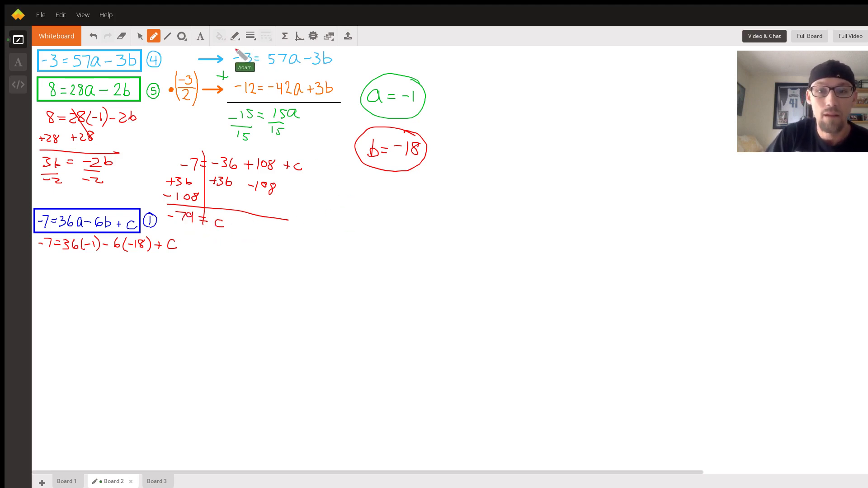
drag(366, 196, 379, 202)
Write out C = -79 and circle it in magenta
drag(373, 206, 395, 199)
mouse_move(400, 197)
mouse_down()
mouse_move(417, 205)
mouse_move(379, 189)
mouse_move(374, 214)
mouse_move(404, 221)
mouse_move(421, 204)
mouse_move(406, 180)
mouse_up()
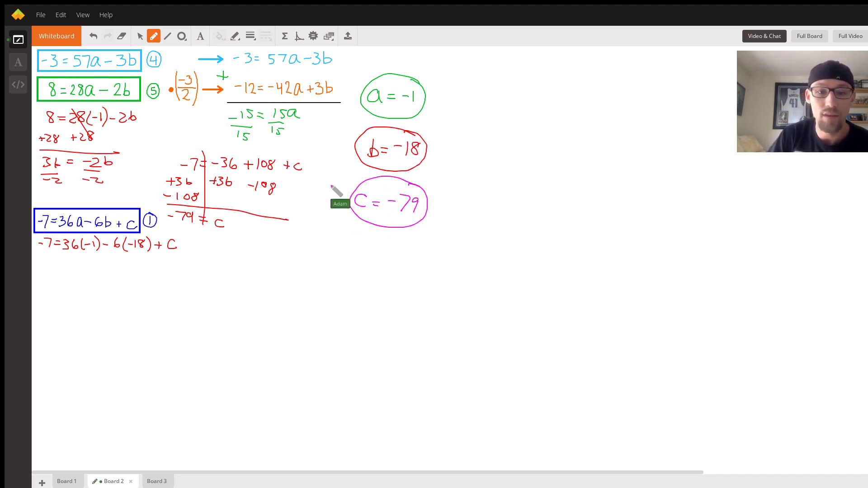